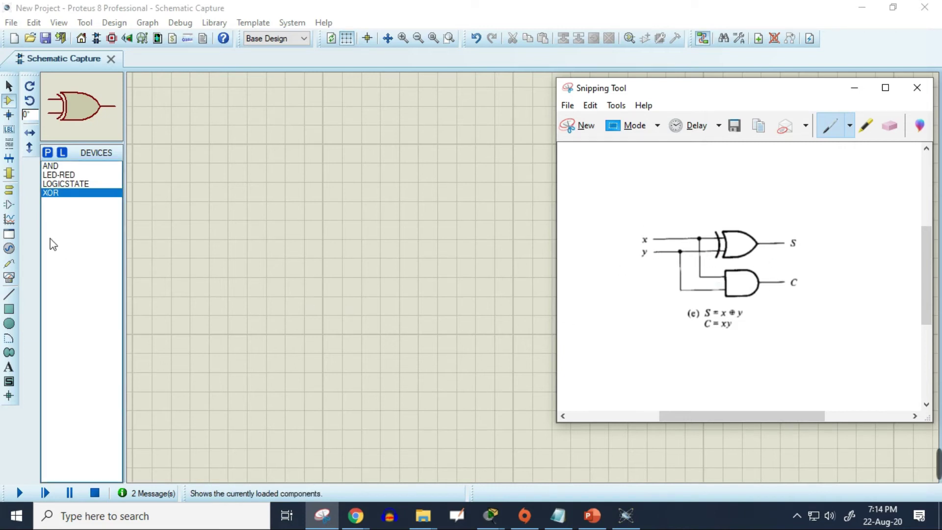
Place the XOR gate U1 on the schematic and move it up and to the right
{"action": "left_click", "coordinate": [55, 193]}
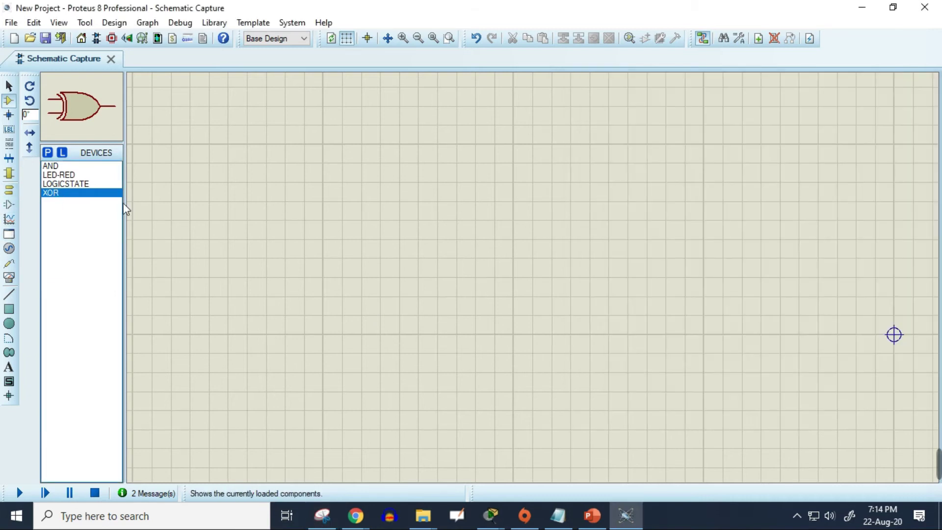
{"action": "left_click", "coordinate": [410, 200]}
{"action": "left_click", "coordinate": [497, 211]}
{"action": "scroll", "coordinate": [497, 211], "scroll_direction": "down", "scroll_amount": 1}
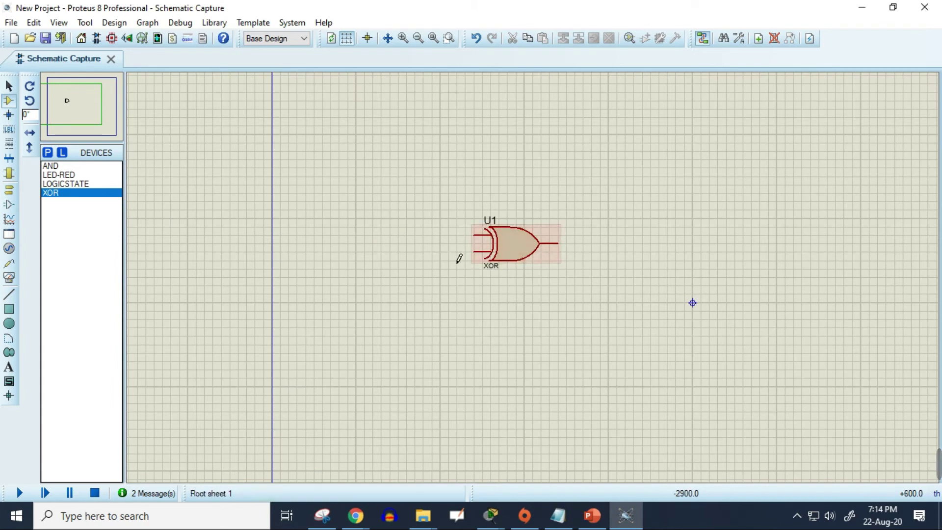
{"action": "left_click", "coordinate": [520, 245]}
{"action": "left_click", "coordinate": [596, 195]}
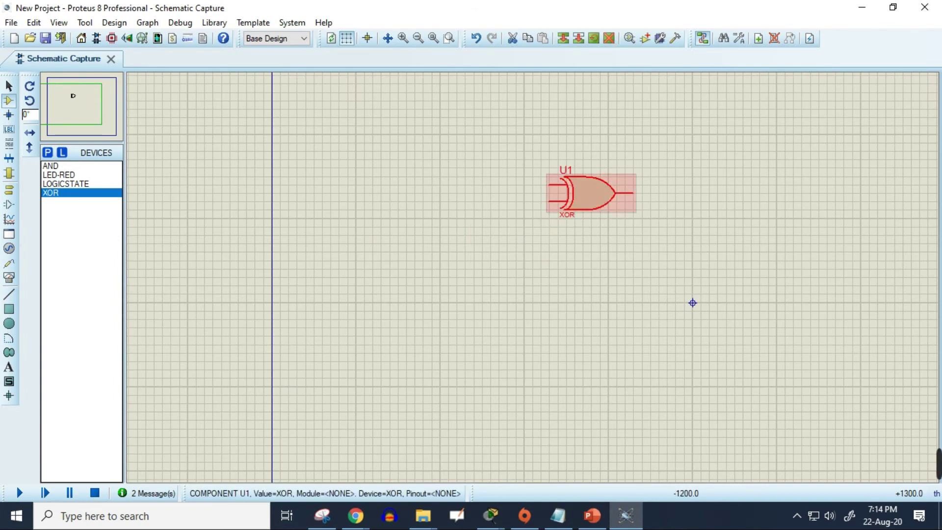
{"action": "double_click", "coordinate": [592, 194]}
{"action": "left_click", "coordinate": [617, 169]}
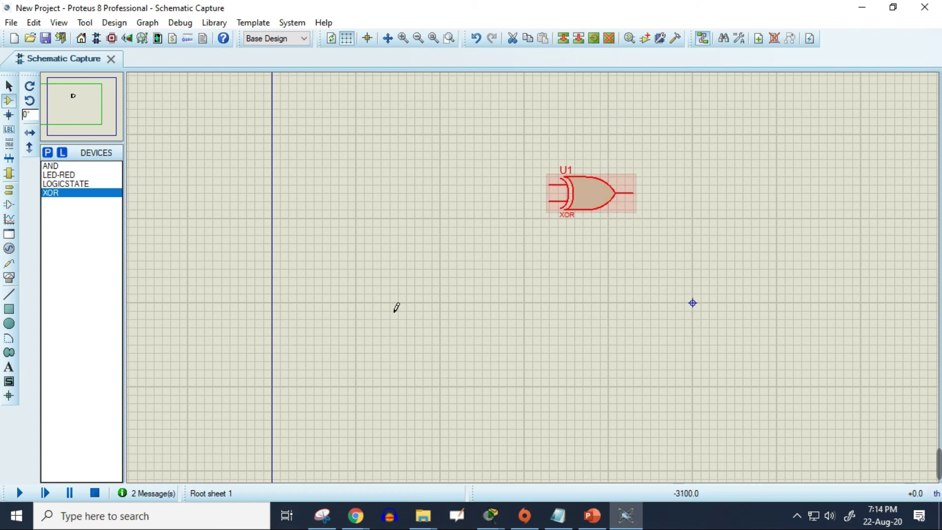
Place the AND gate U2 below U1, checking it against the half-adder reference diagram
{"action": "left_click", "coordinate": [52, 166]}
{"action": "left_click", "coordinate": [581, 300]}
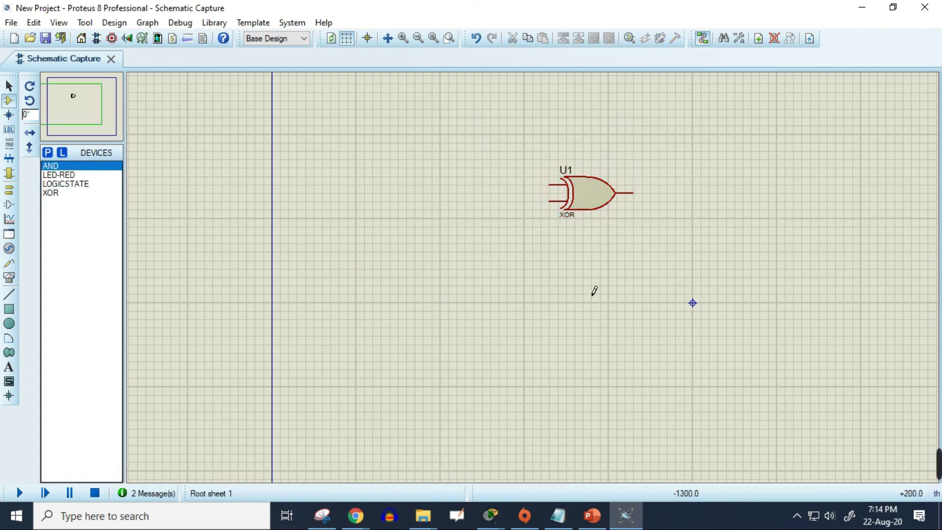
{"action": "left_click", "coordinate": [599, 294]}
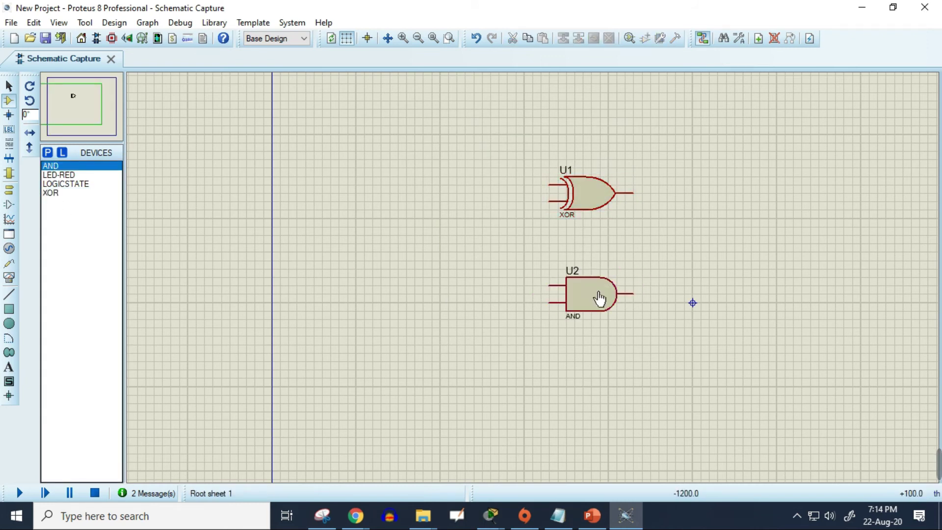
{"action": "left_click", "coordinate": [322, 515]}
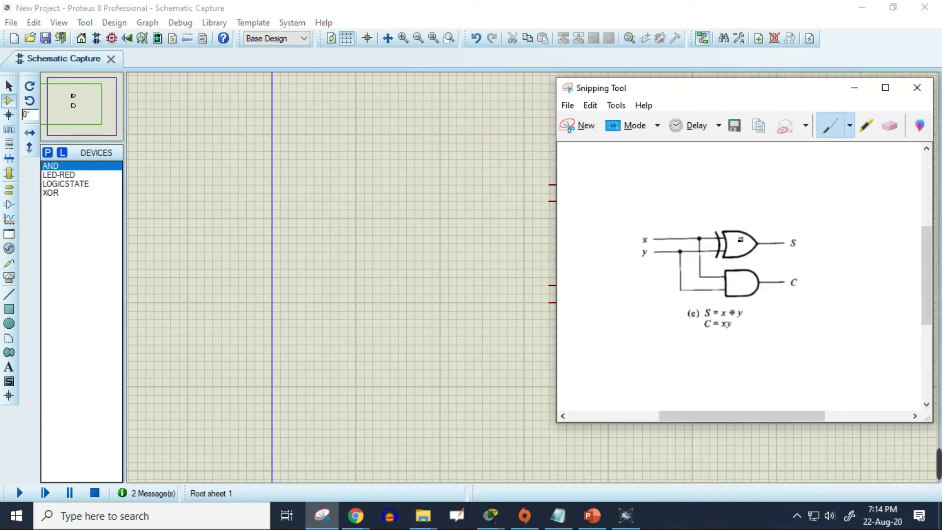
{"action": "left_click", "coordinate": [397, 187]}
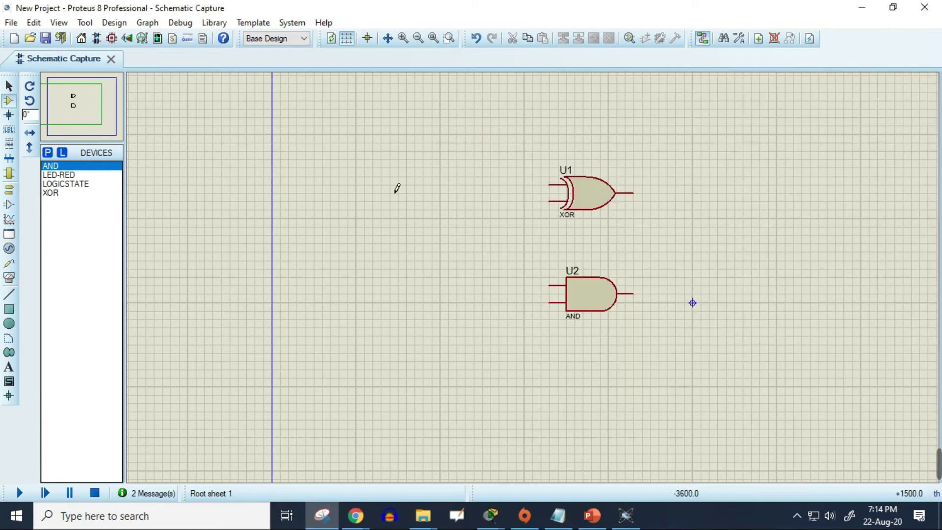
Place two LOGICSTATE inputs left of U1 and wire each to an XOR input
{"action": "left_click", "coordinate": [55, 187]}
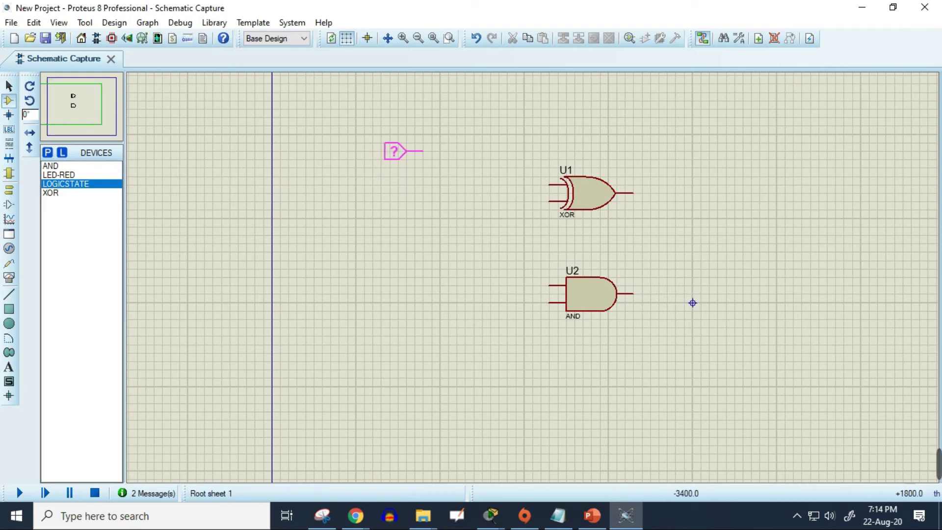
{"action": "left_click", "coordinate": [395, 151]}
{"action": "left_click", "coordinate": [395, 202]}
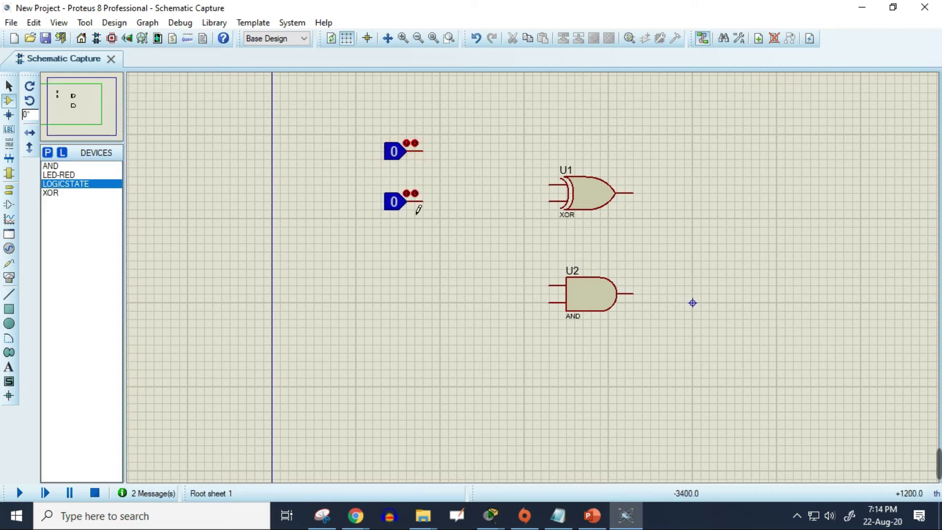
{"action": "left_click", "coordinate": [433, 157]}
{"action": "left_click", "coordinate": [559, 191]}
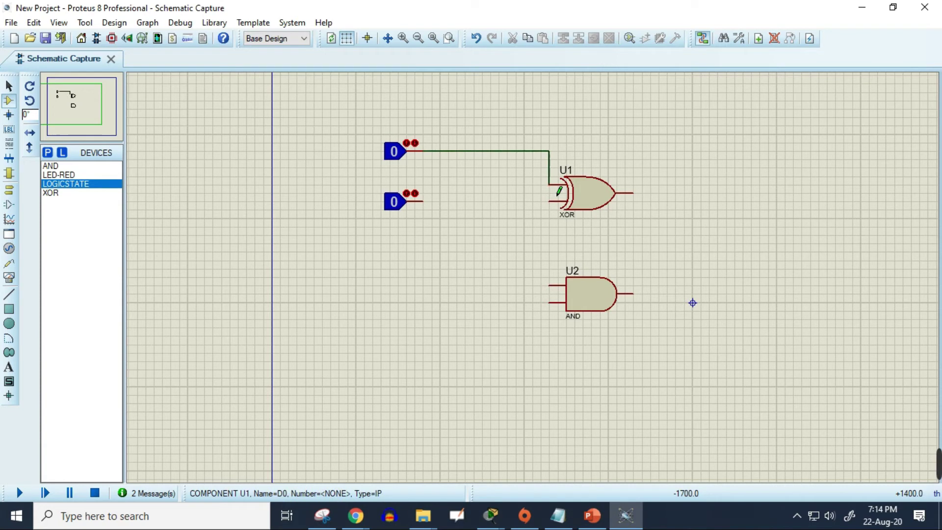
{"action": "left_click", "coordinate": [424, 203]}
{"action": "left_click", "coordinate": [553, 201]}
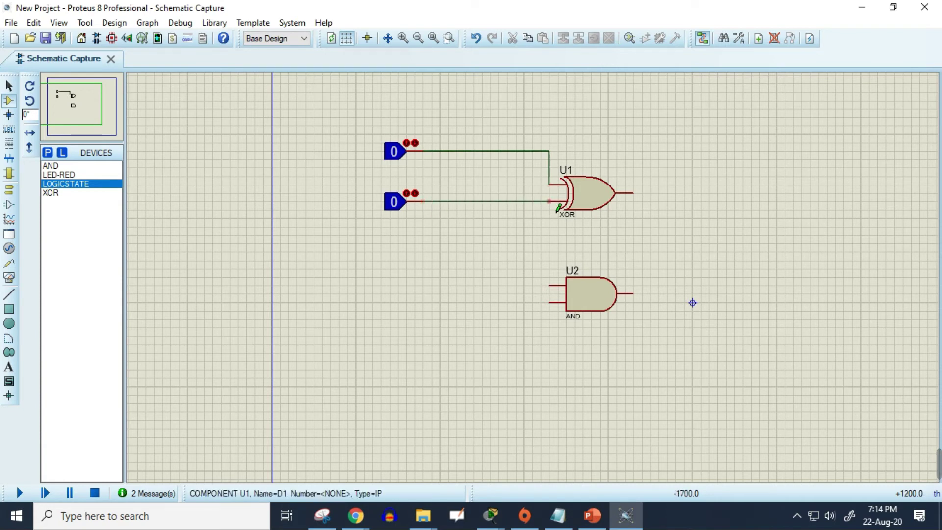
Branch both input lines to U2's two AND inputs and bring up the reference diagram
{"action": "left_click", "coordinate": [540, 160]}
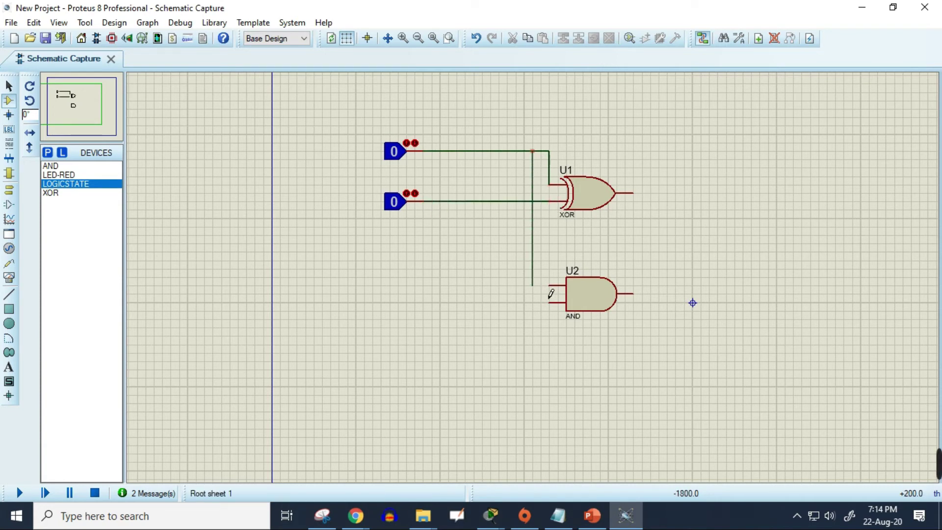
{"action": "left_click", "coordinate": [552, 294]}
{"action": "left_click", "coordinate": [518, 212]}
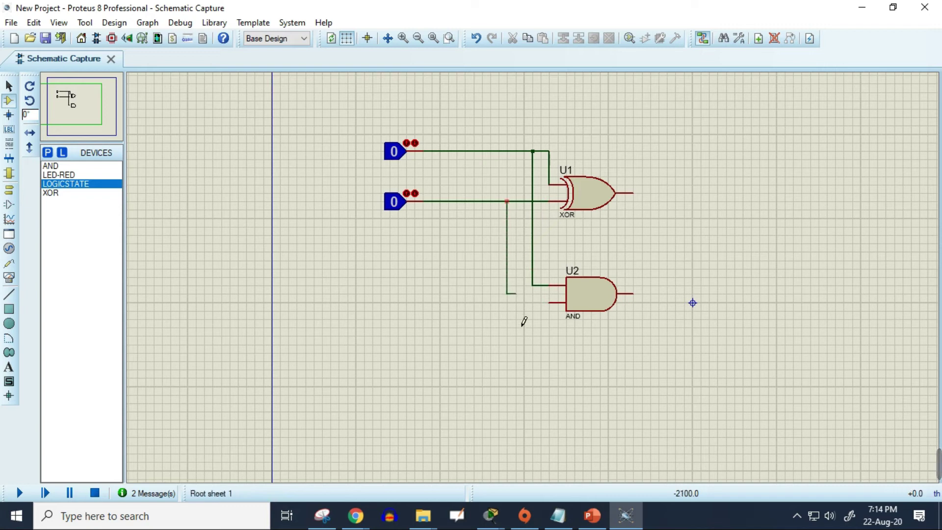
{"action": "left_click", "coordinate": [560, 312]}
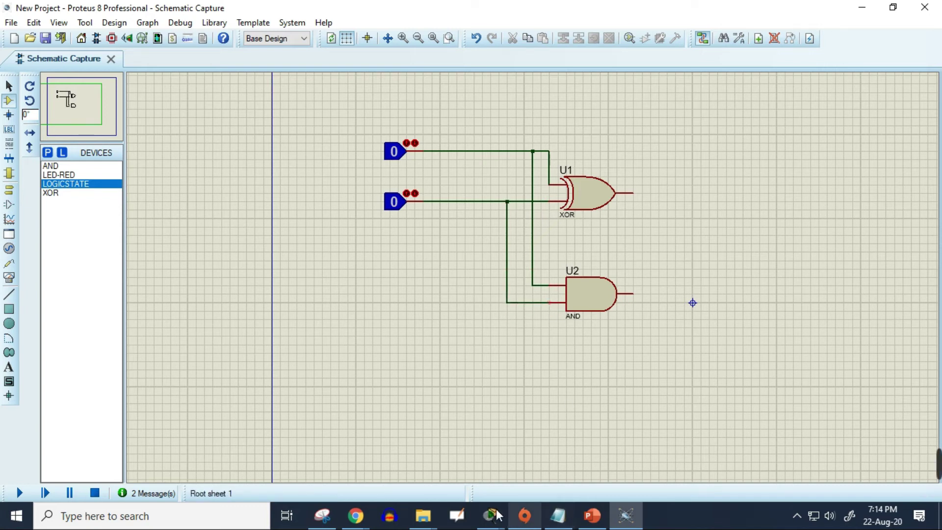
{"action": "left_click", "coordinate": [322, 515]}
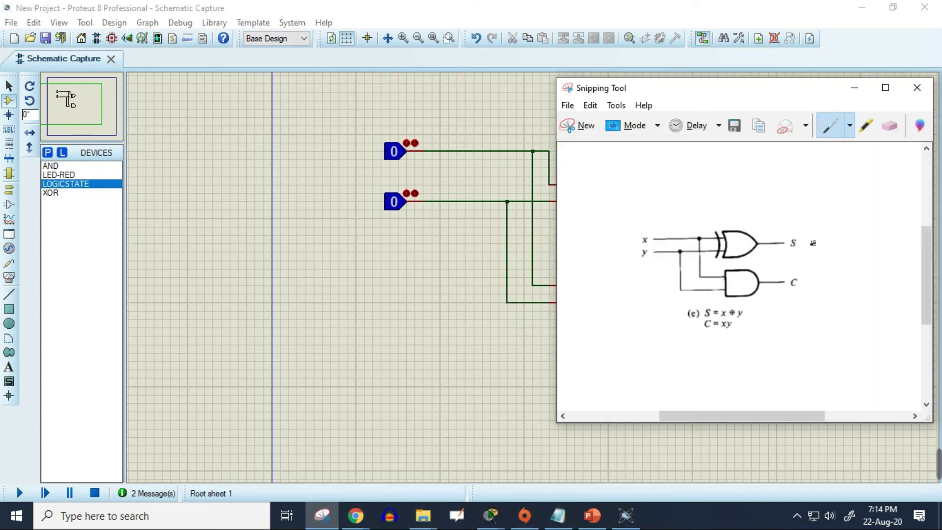
Place red LEDs D1 and D2, wiring the XOR output to D1 and the AND output to D2
{"action": "left_click", "coordinate": [400, 337]}
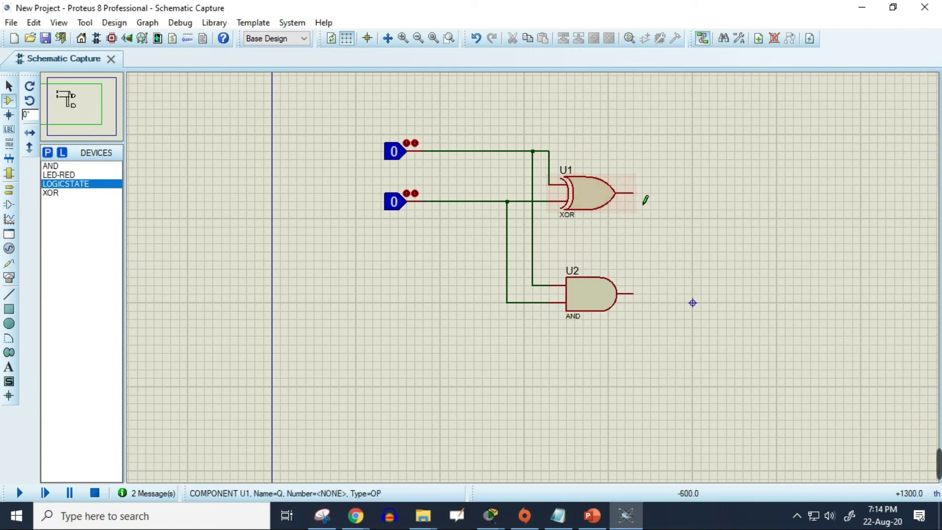
{"action": "left_click", "coordinate": [64, 175]}
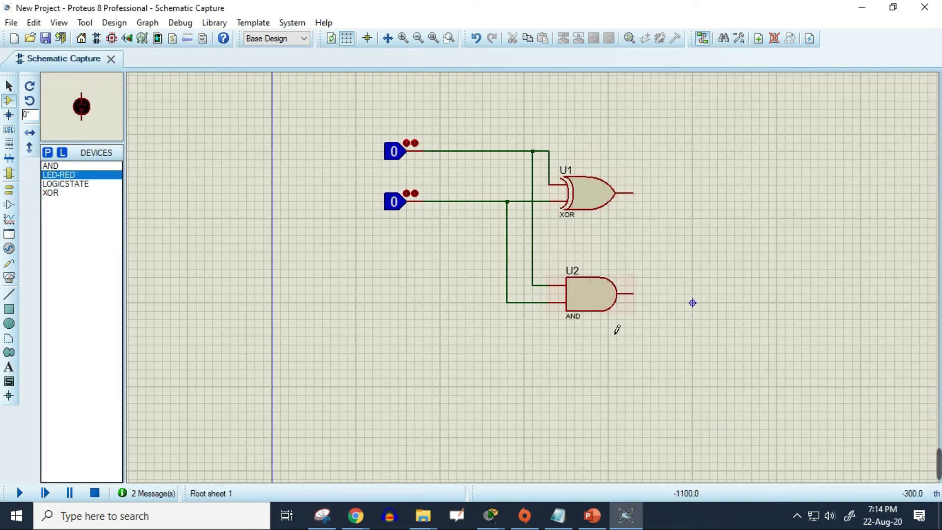
{"action": "left_click", "coordinate": [699, 216]}
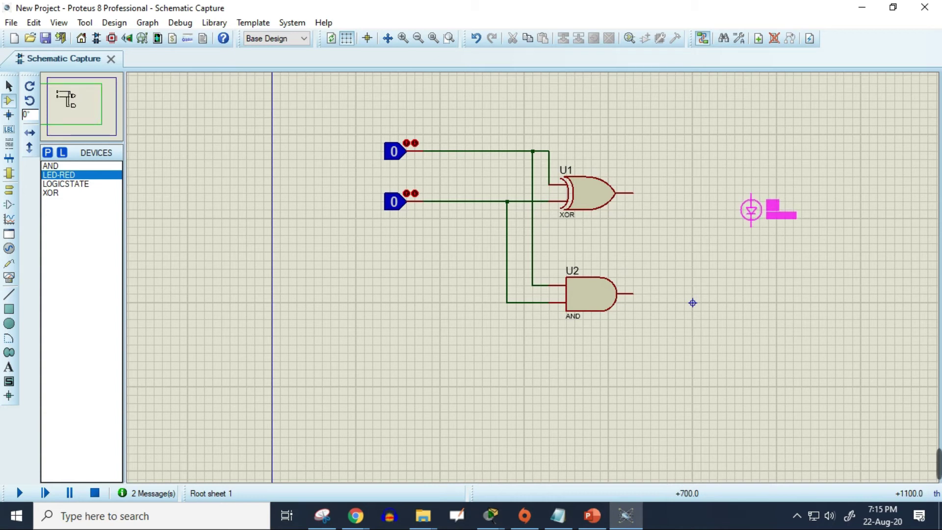
{"action": "left_click", "coordinate": [750, 210]}
{"action": "left_click", "coordinate": [761, 311]}
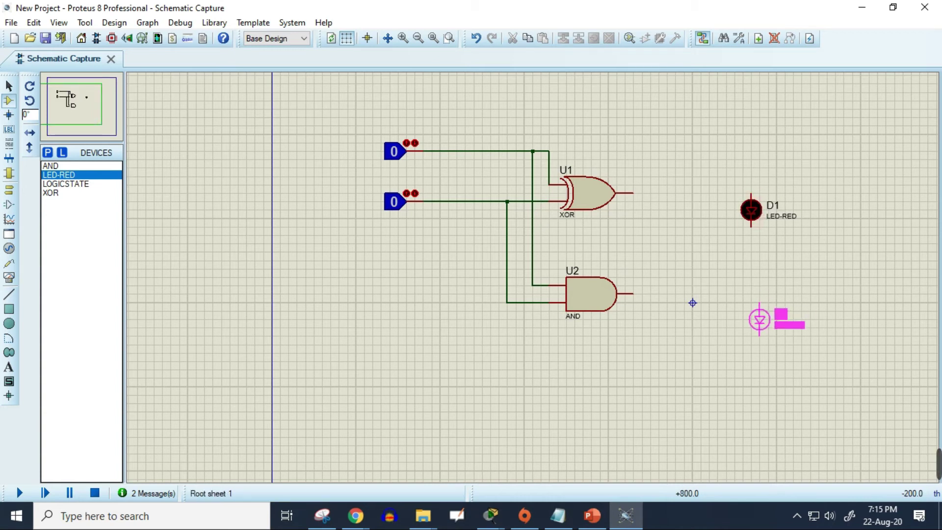
{"action": "left_click", "coordinate": [760, 319]}
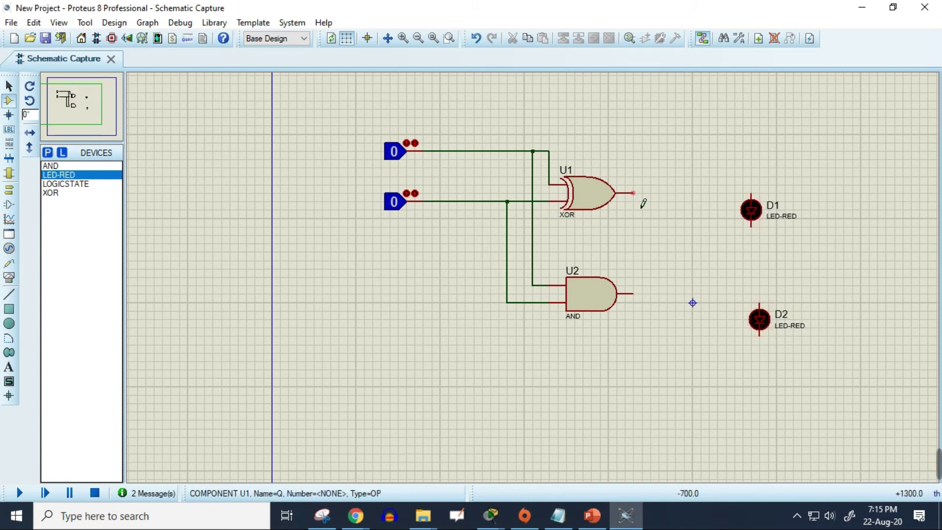
{"action": "left_click", "coordinate": [633, 193]}
{"action": "left_click", "coordinate": [751, 196]}
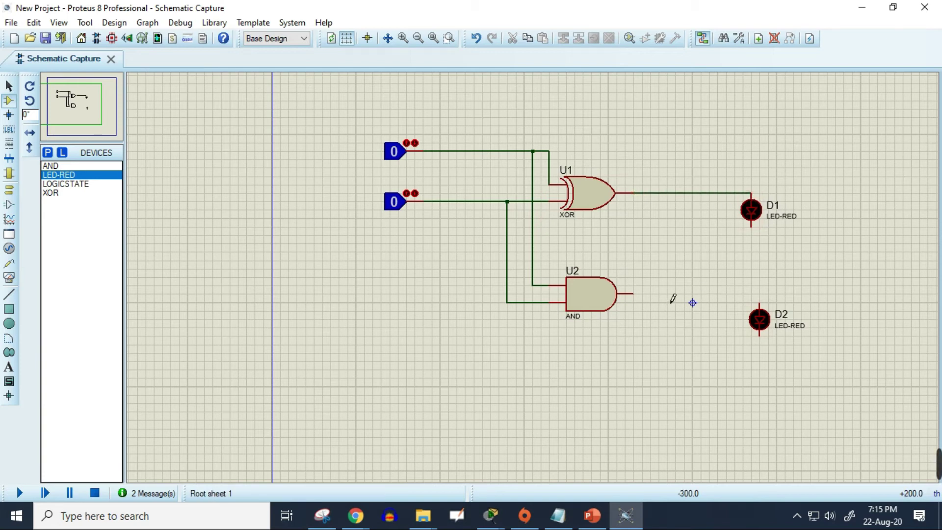
{"action": "left_click", "coordinate": [633, 293]}
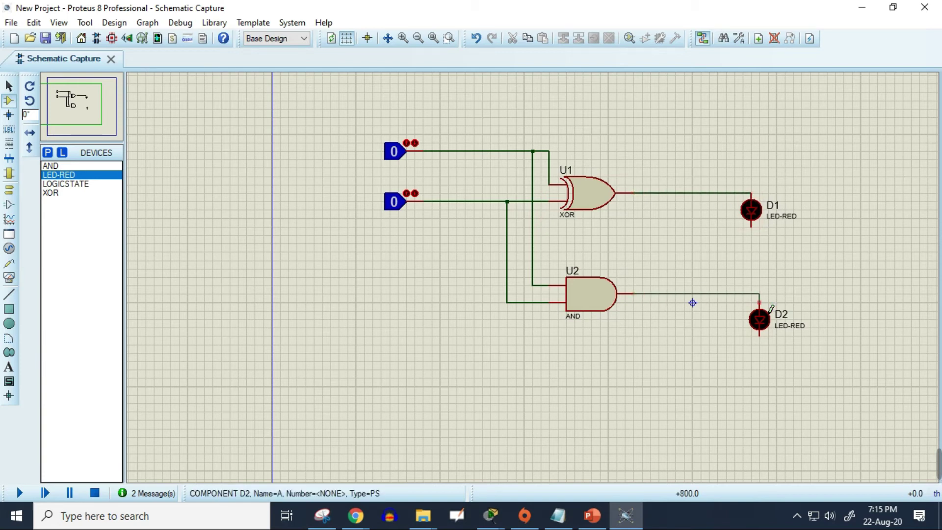
{"action": "left_click", "coordinate": [760, 305]}
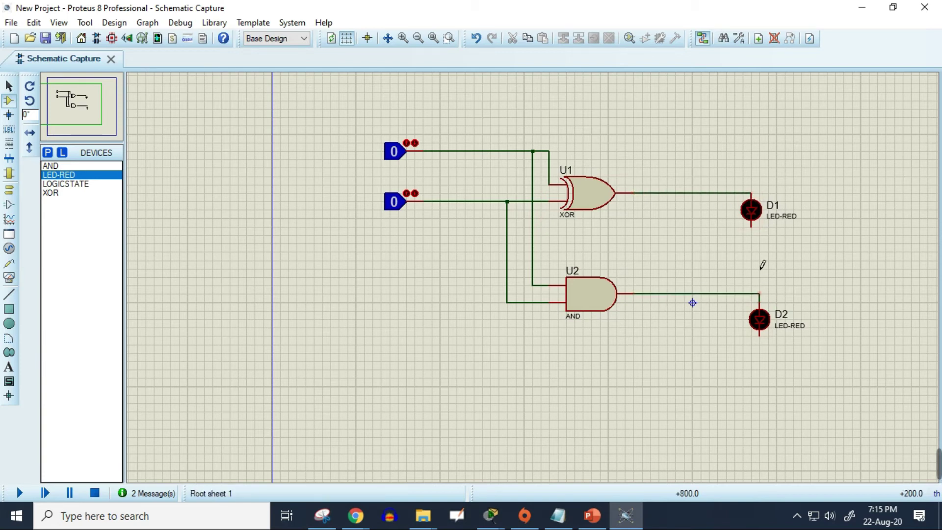
Add GROUND terminals and wire the lower pins of D2 and D1 to ground
{"action": "left_click", "coordinate": [8, 190]}
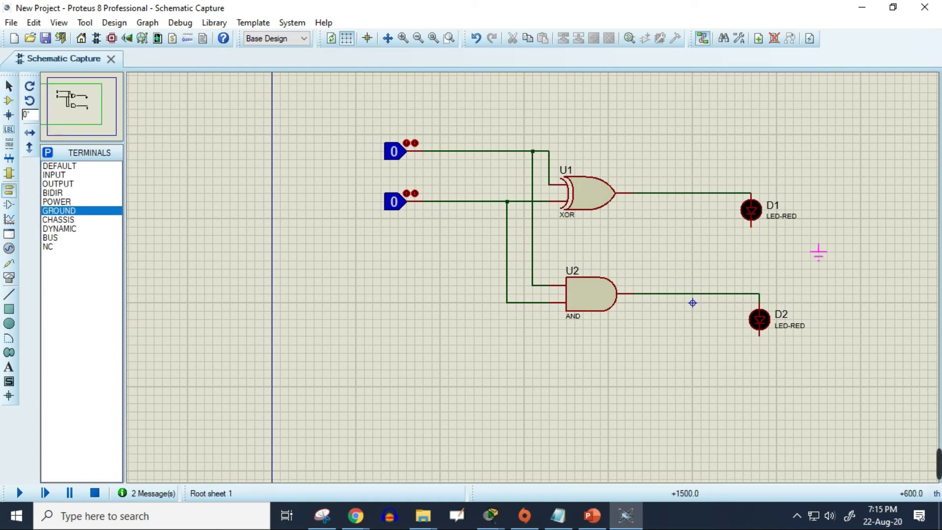
{"action": "left_click", "coordinate": [811, 369]}
{"action": "left_click", "coordinate": [760, 336]}
{"action": "left_click", "coordinate": [810, 361]}
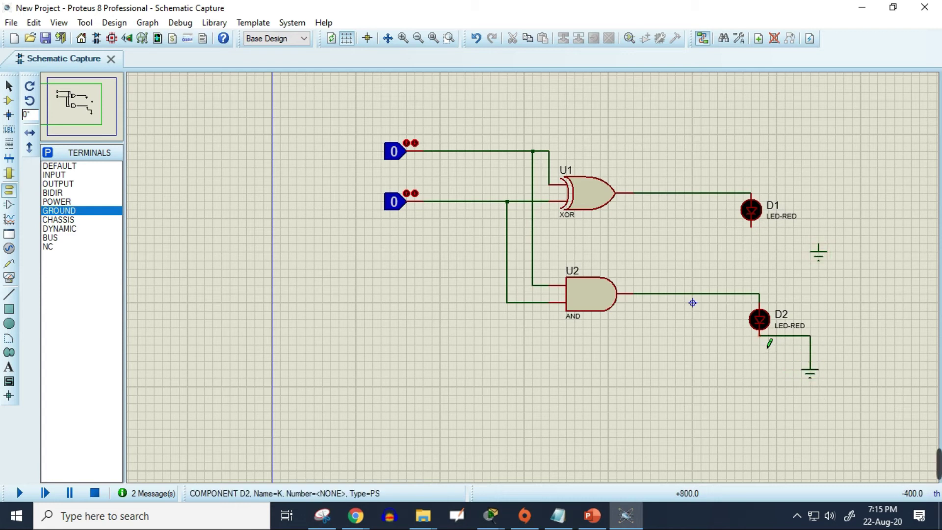
{"action": "left_click", "coordinate": [819, 249]}
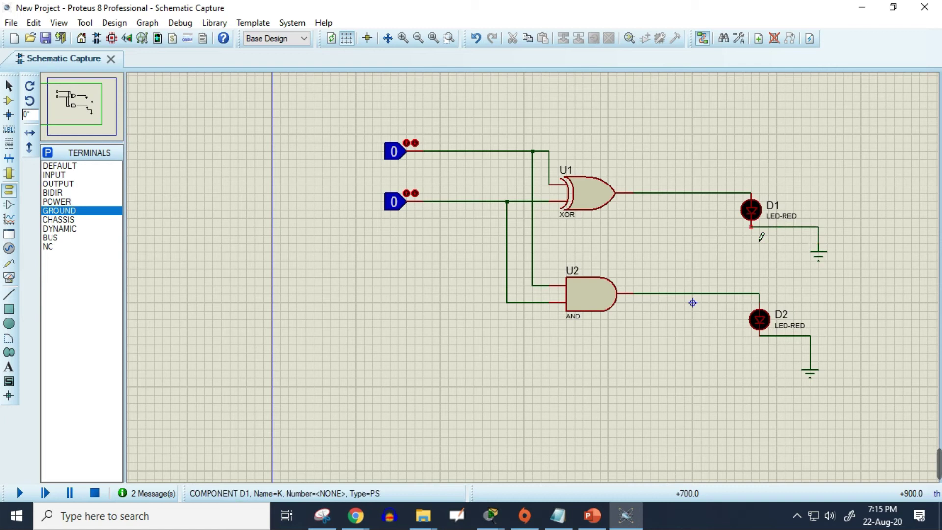
{"action": "left_click", "coordinate": [751, 226]}
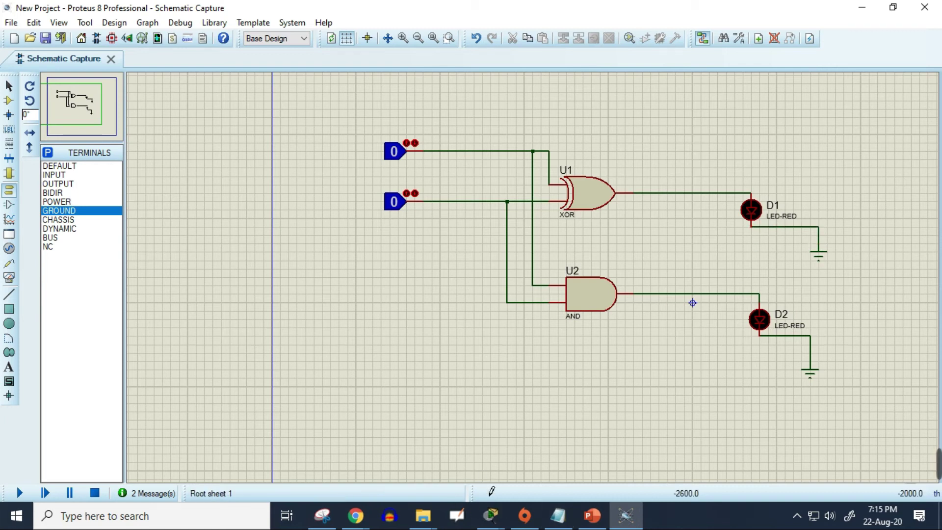
{"action": "left_click", "coordinate": [323, 514]}
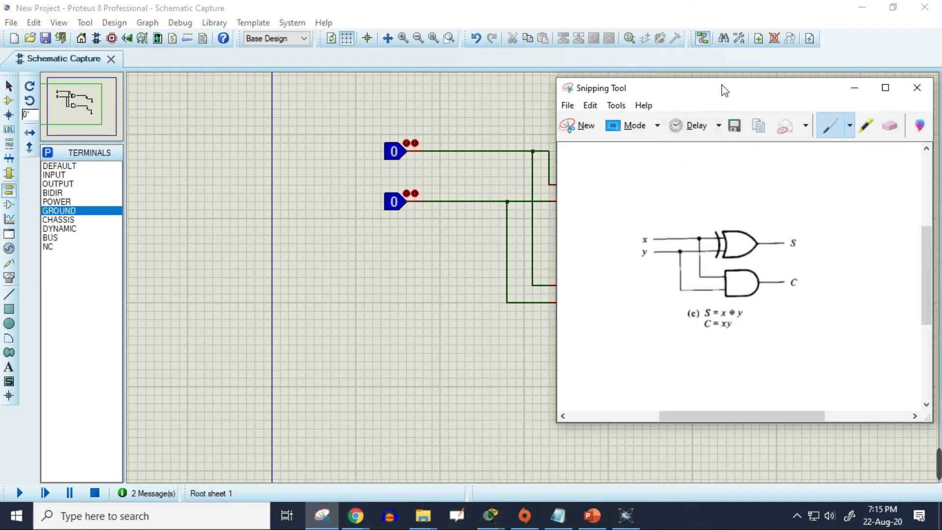
Move the half-adder reference window into position over the labelled schematic
{"action": "left_click_drag", "start_coordinate": [723, 86], "coordinate": [701, 95]}
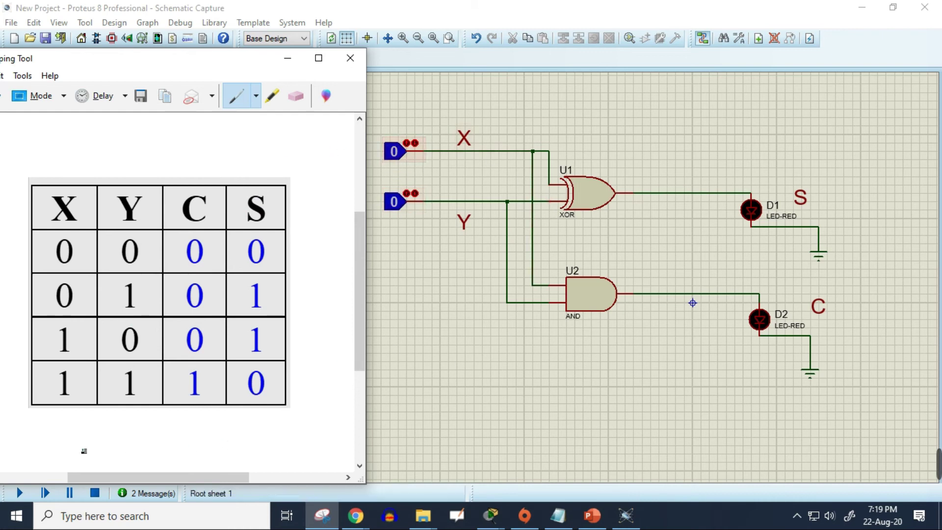
Start the simulation, set Y to 1 with X at 0, and compare with the truth table
{"action": "left_click", "coordinate": [20, 492]}
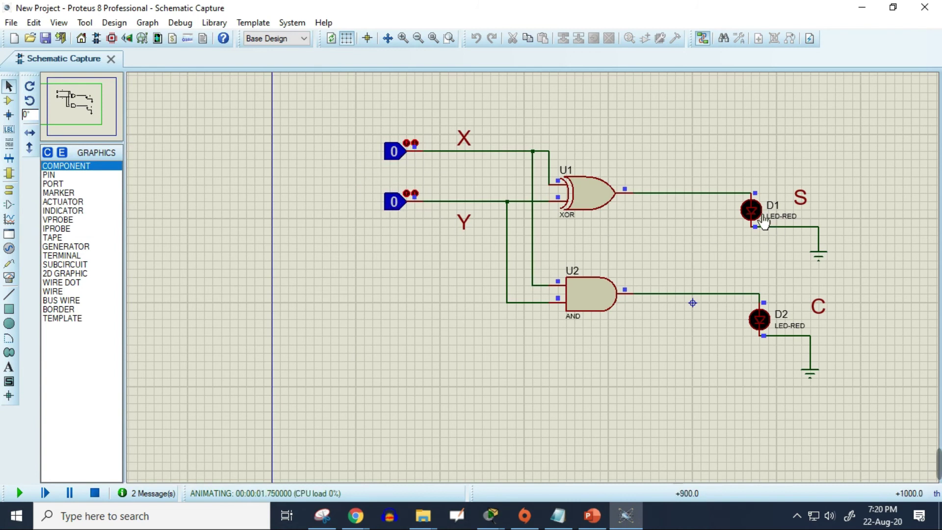
{"action": "left_click", "coordinate": [322, 516]}
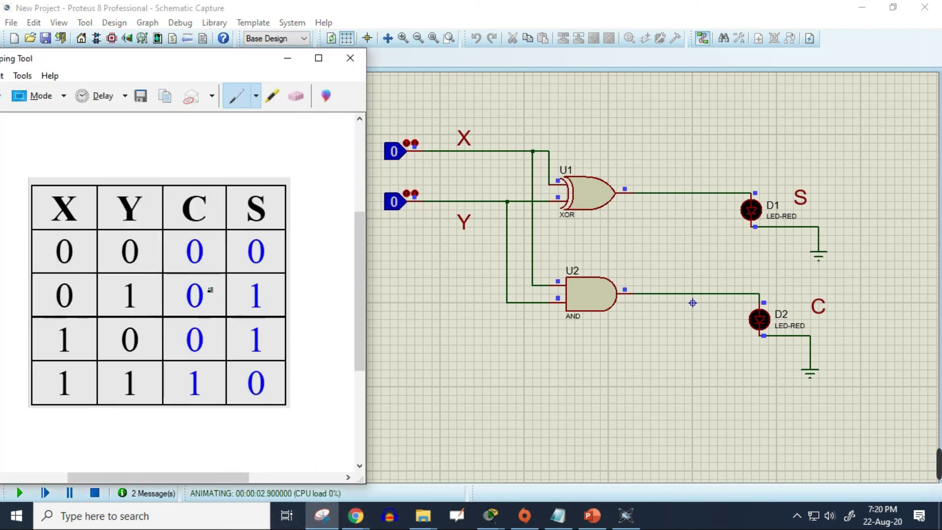
{"action": "left_click", "coordinate": [412, 6]}
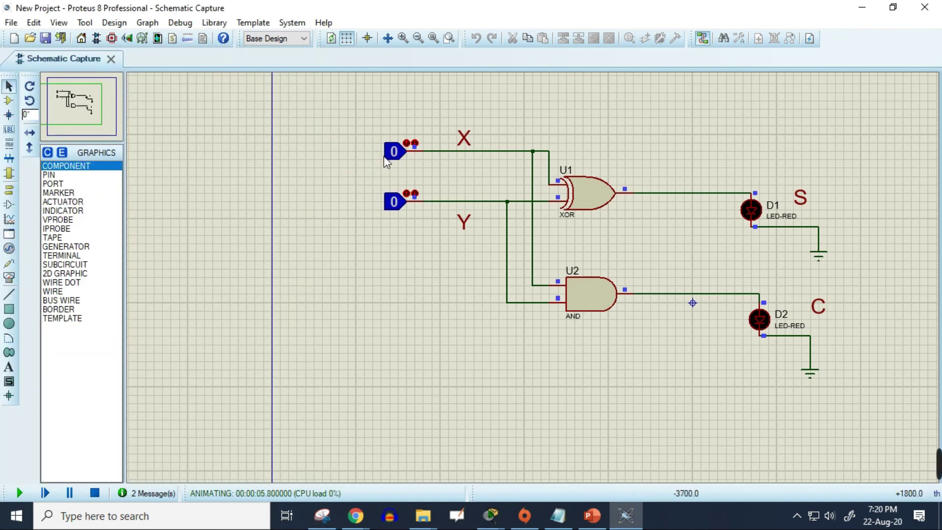
{"action": "left_click", "coordinate": [400, 206]}
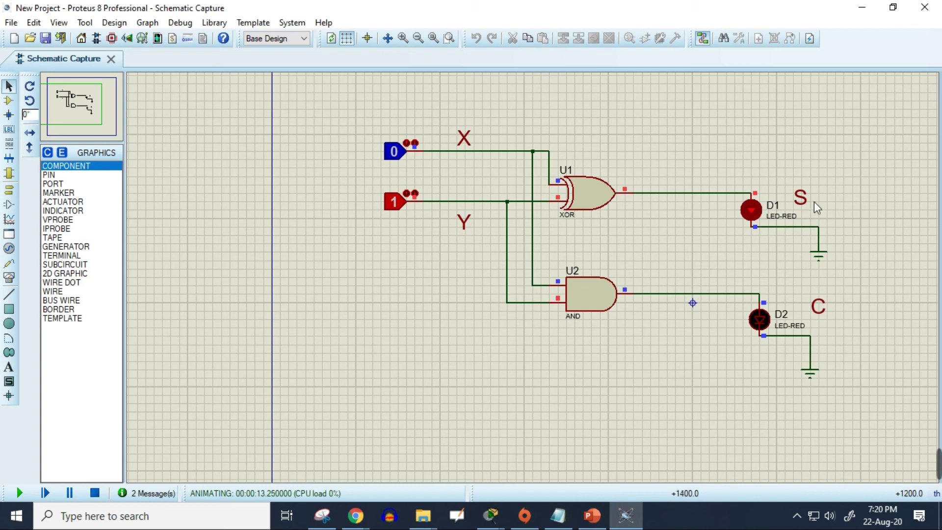
{"action": "left_click", "coordinate": [322, 516]}
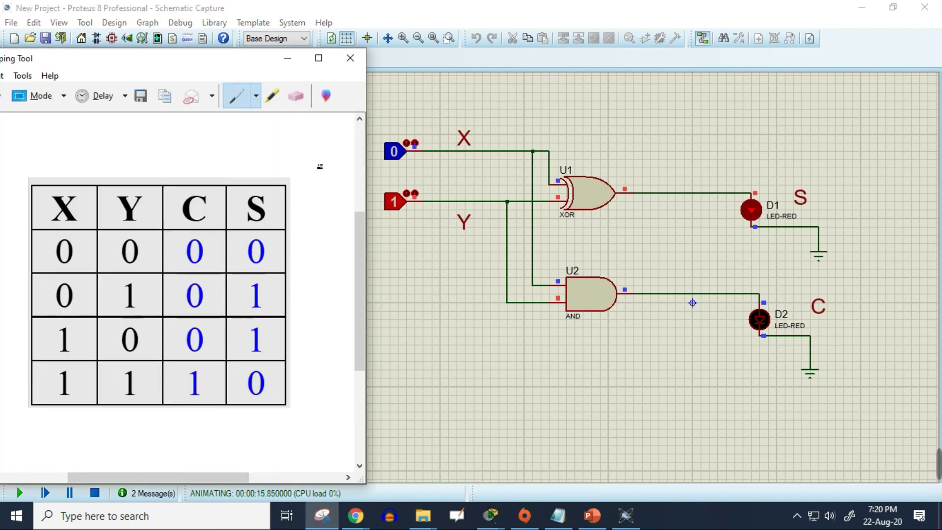
{"action": "left_click", "coordinate": [452, 6]}
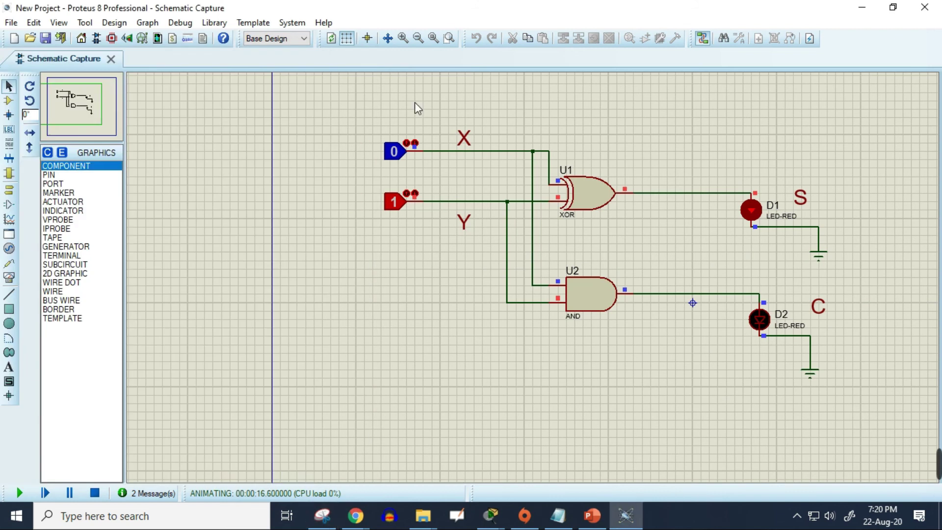
Set X to 1 and Y to 0, then compare S and C with the truth table
{"action": "left_click", "coordinate": [405, 160]}
{"action": "left_click", "coordinate": [408, 210]}
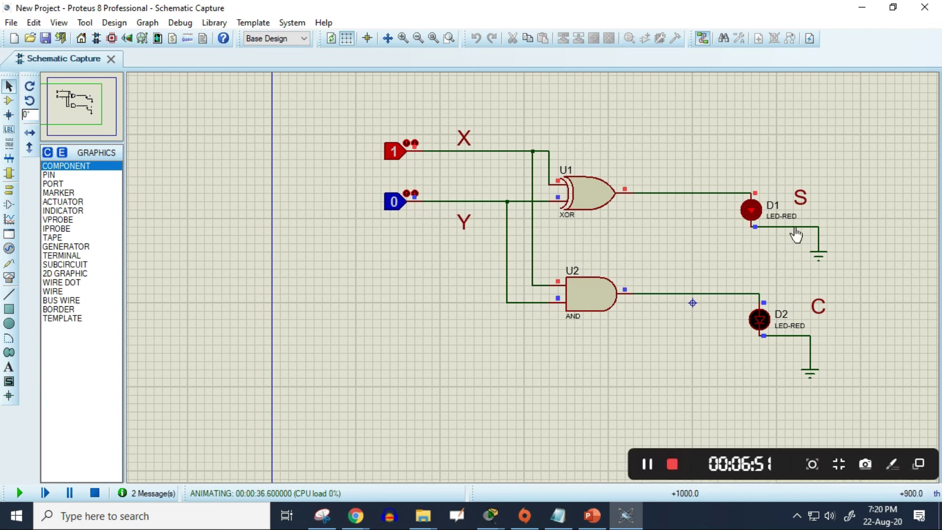
{"action": "left_click", "coordinate": [322, 516]}
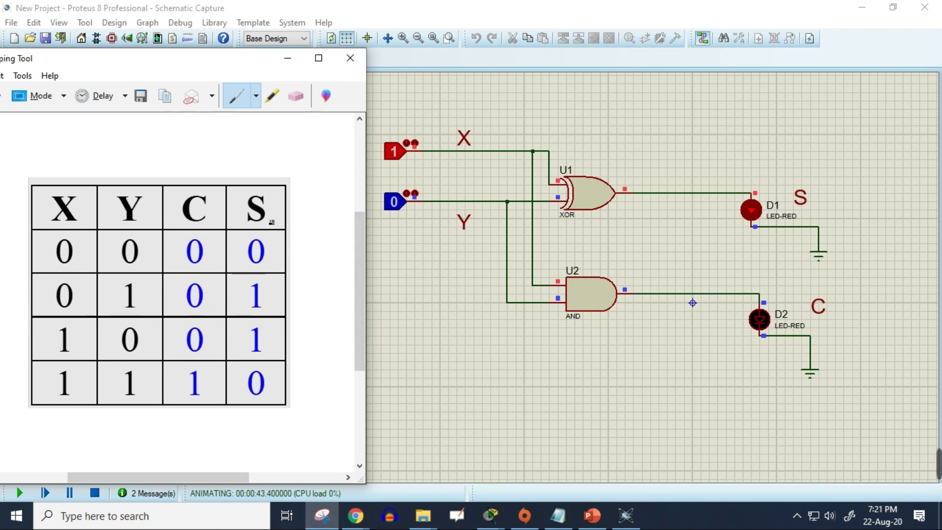
Undo the stray pen mark, set Y to 1 with X at 1, and compare the last truth-table row
{"action": "key", "text": "ctrl+z"}
{"action": "left_click", "coordinate": [403, 208]}
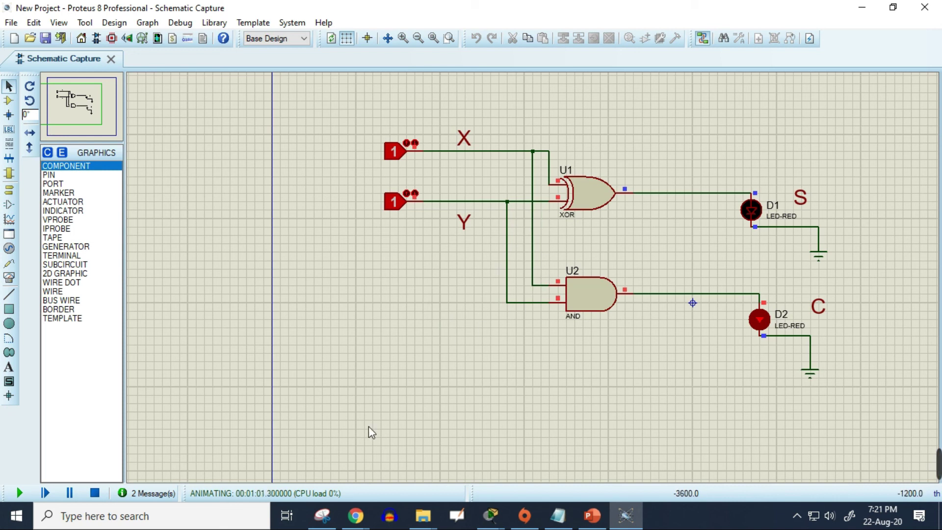
{"action": "mouse_move", "coordinate": [328, 519]}
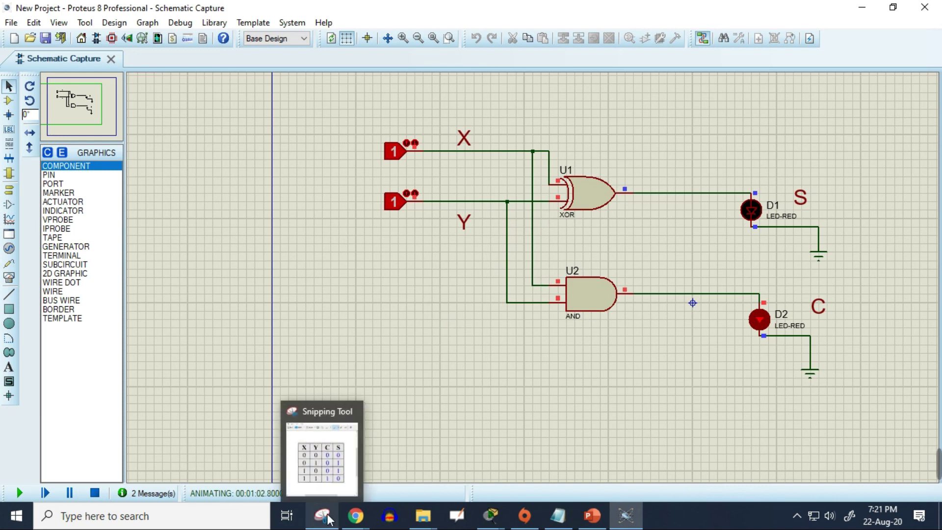
{"action": "left_click", "coordinate": [327, 524]}
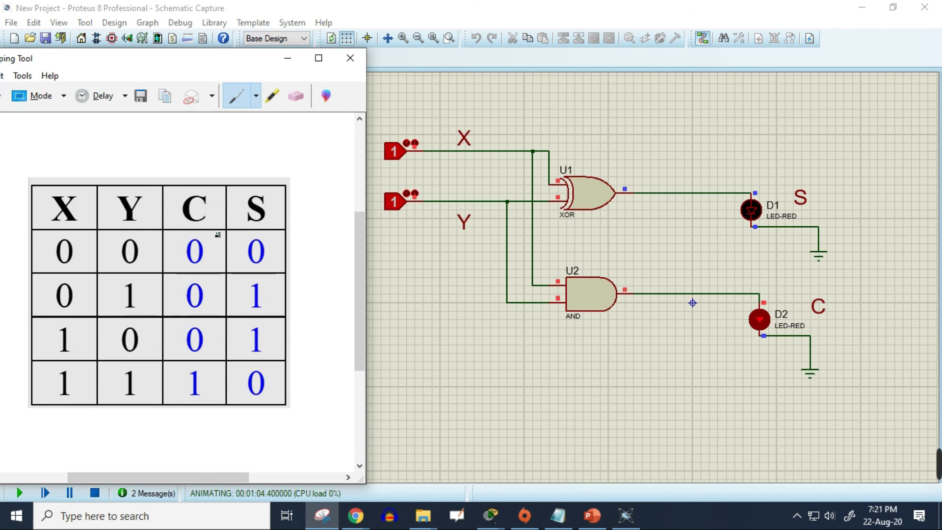